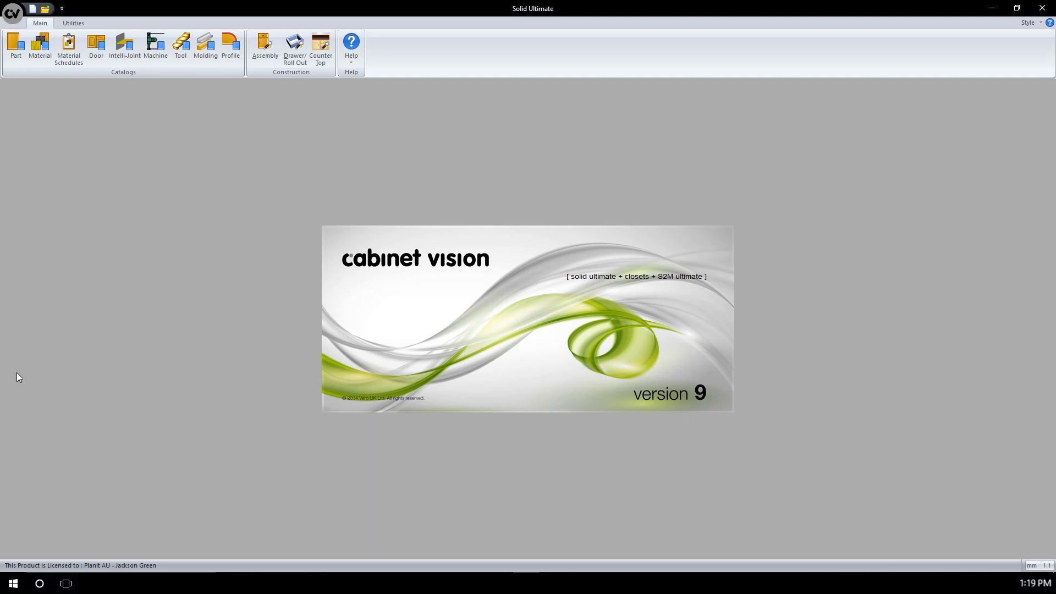
Open the Intelli-Joint Catalog from the Main ribbon to view existing joints such as 1/4" Deep Dado.
click(125, 44)
click(138, 96)
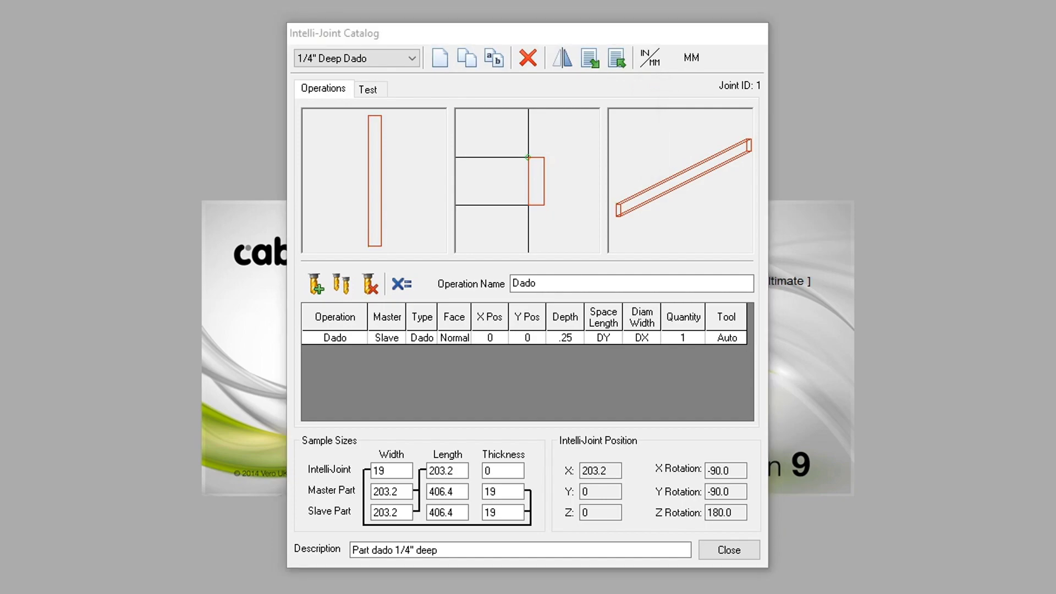
Load the 3 Adj Shelf Holes joint from the catalog's joint list.
click(365, 61)
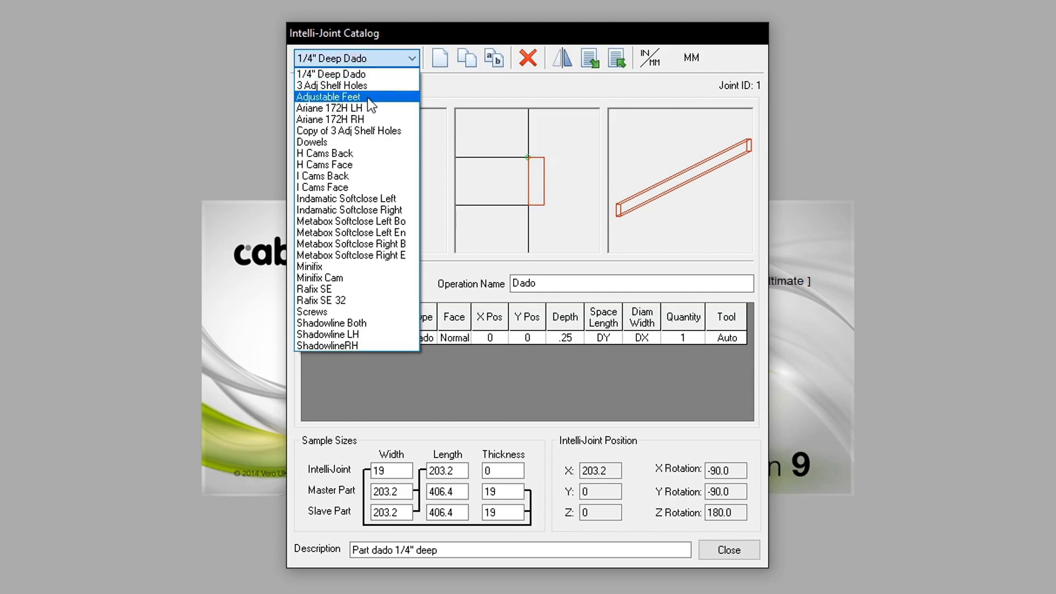
click(351, 85)
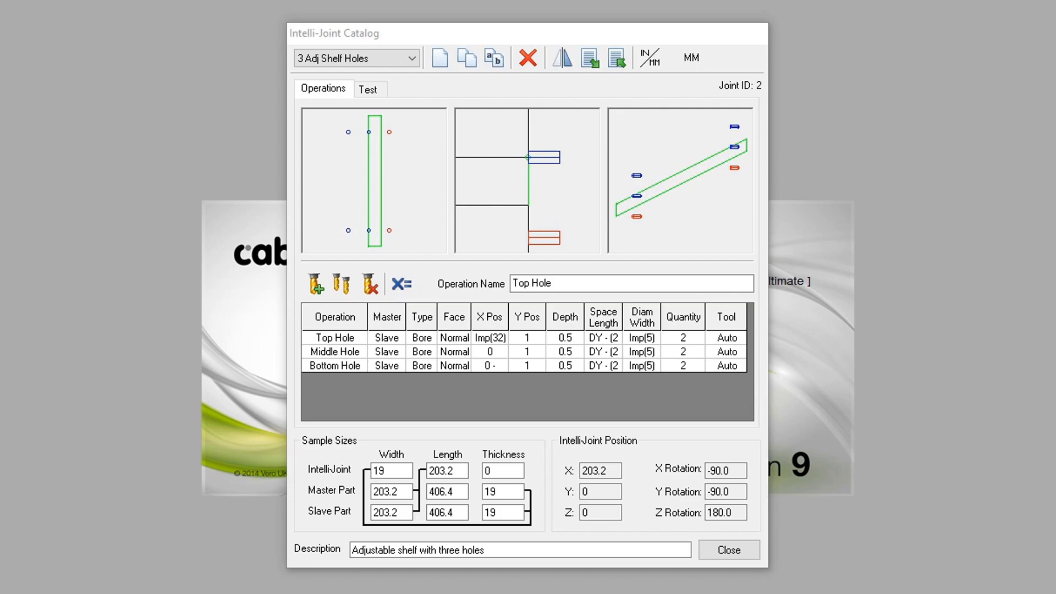
Inspect the Top, Middle and Bottom Hole bores, then show the joint's 3-D test preview.
click(333, 340)
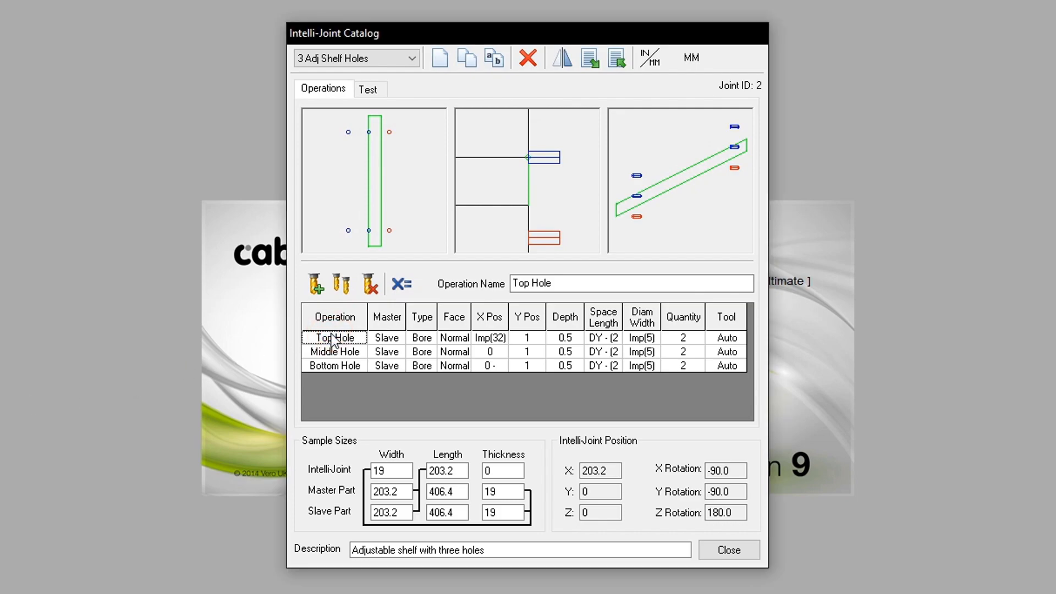
click(333, 352)
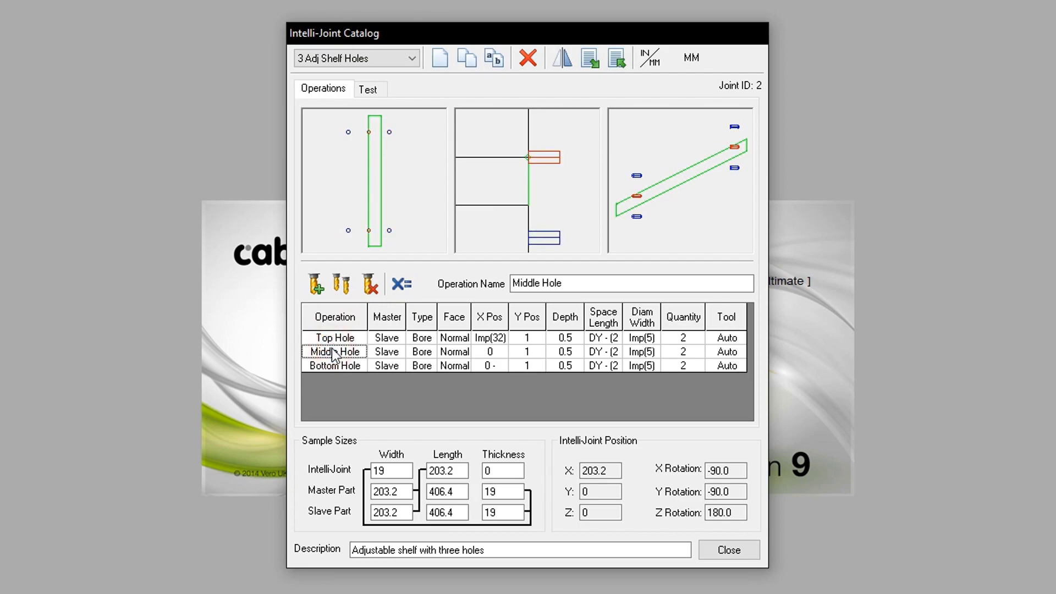
click(332, 366)
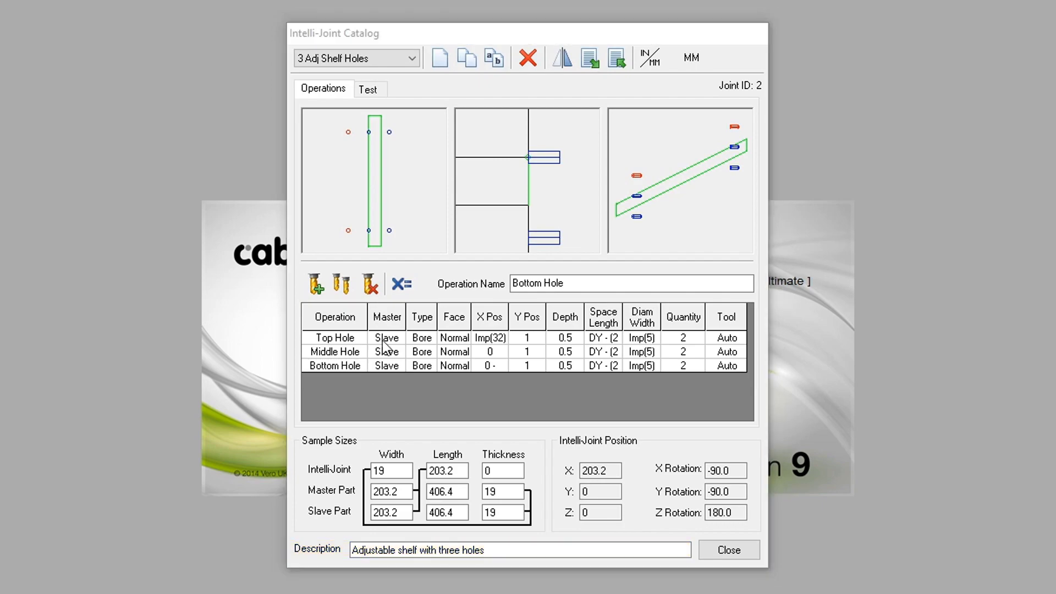
click(369, 89)
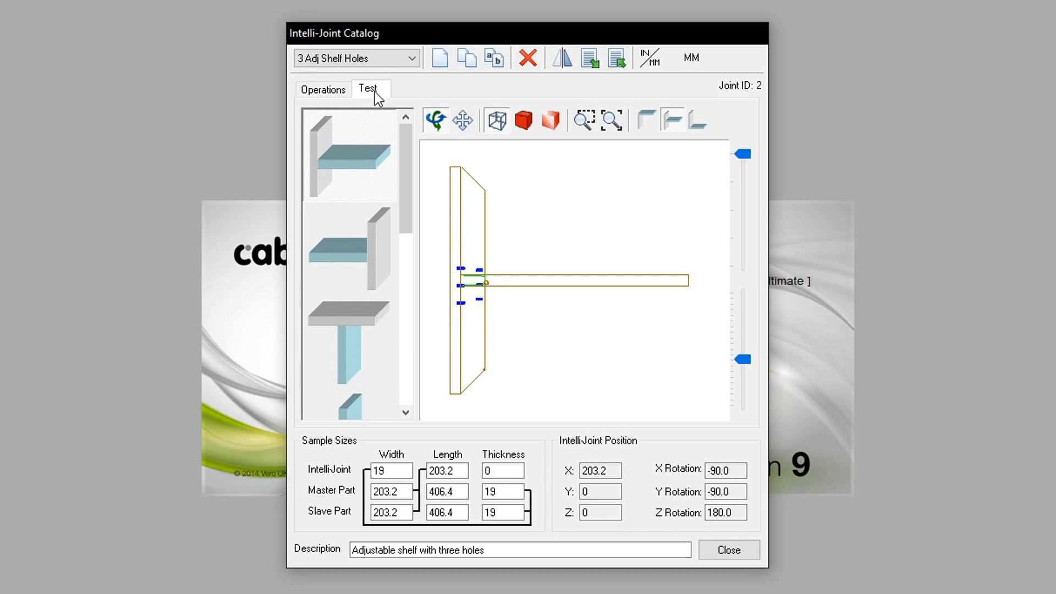
Orbit the test preview, try two preset views, and test the second panel arrangement.
drag(626, 259, 557, 320)
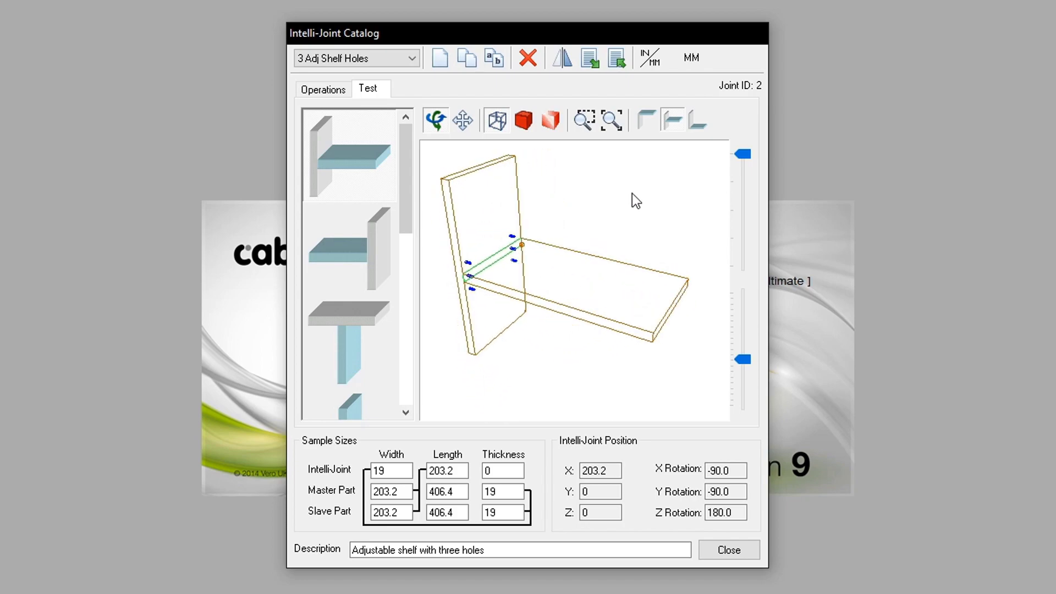
click(649, 124)
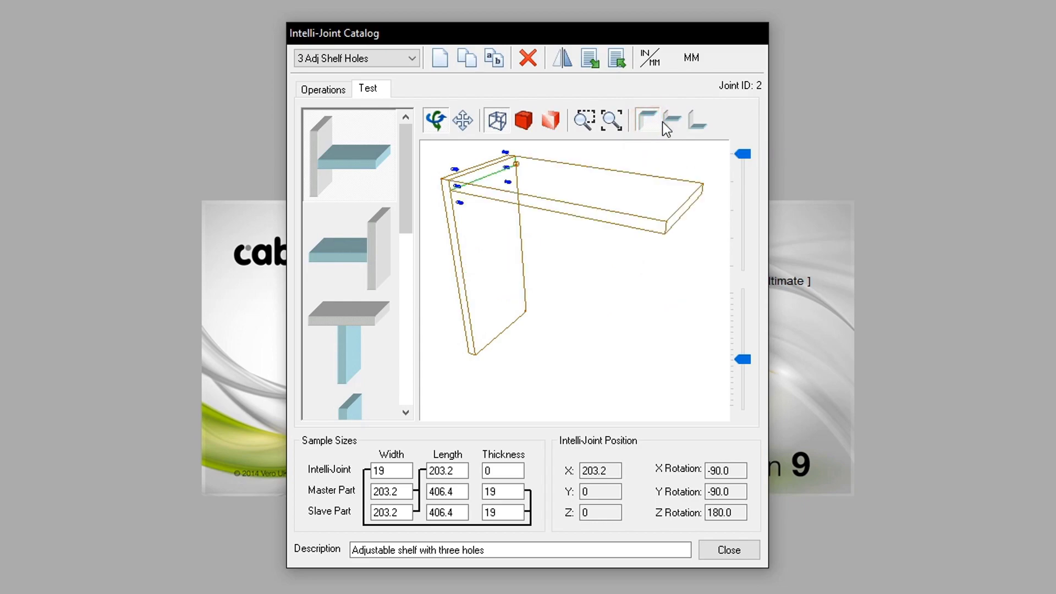
click(672, 119)
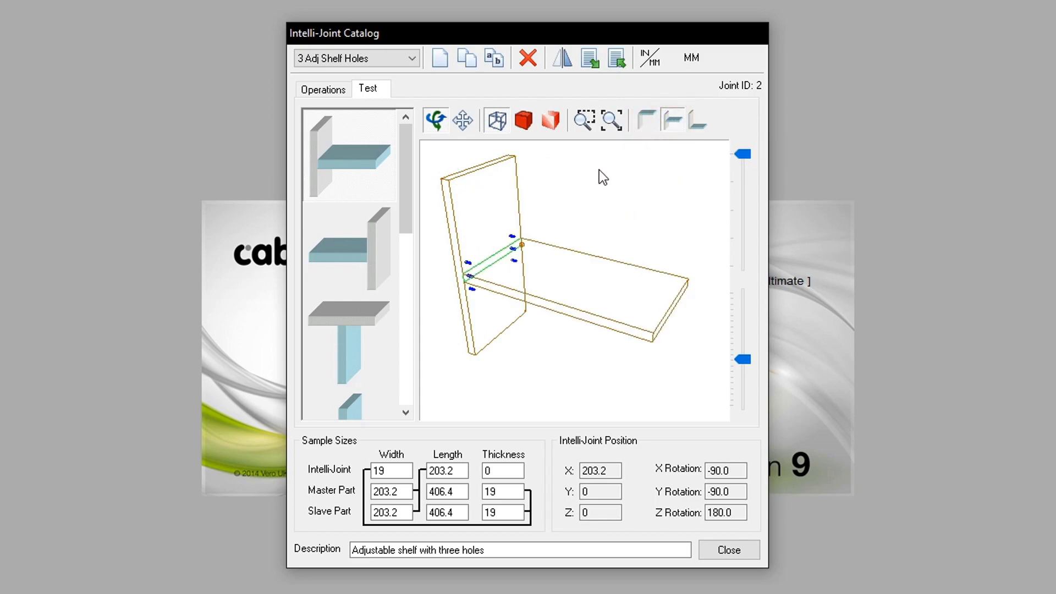
click(377, 237)
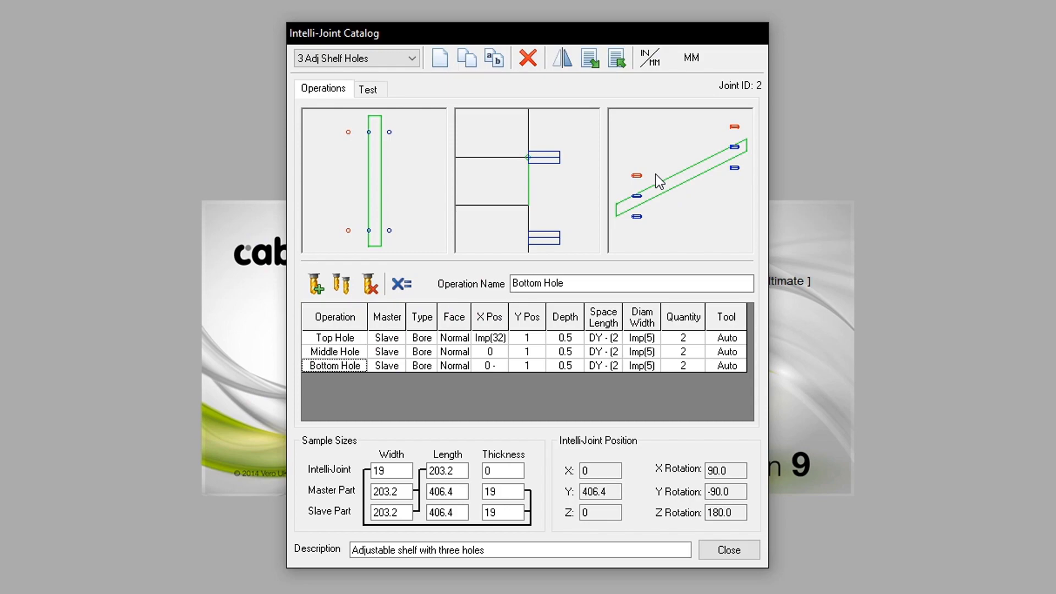
Create a new empty joint named 'Test Cam and Dowel'.
click(439, 59)
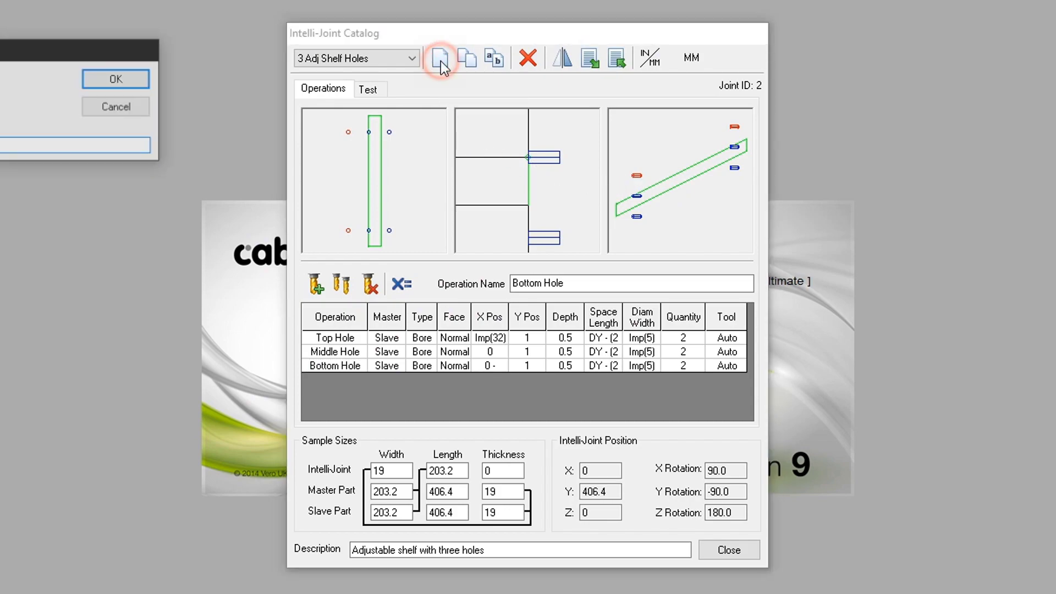
text(Test Cam and Dowel)
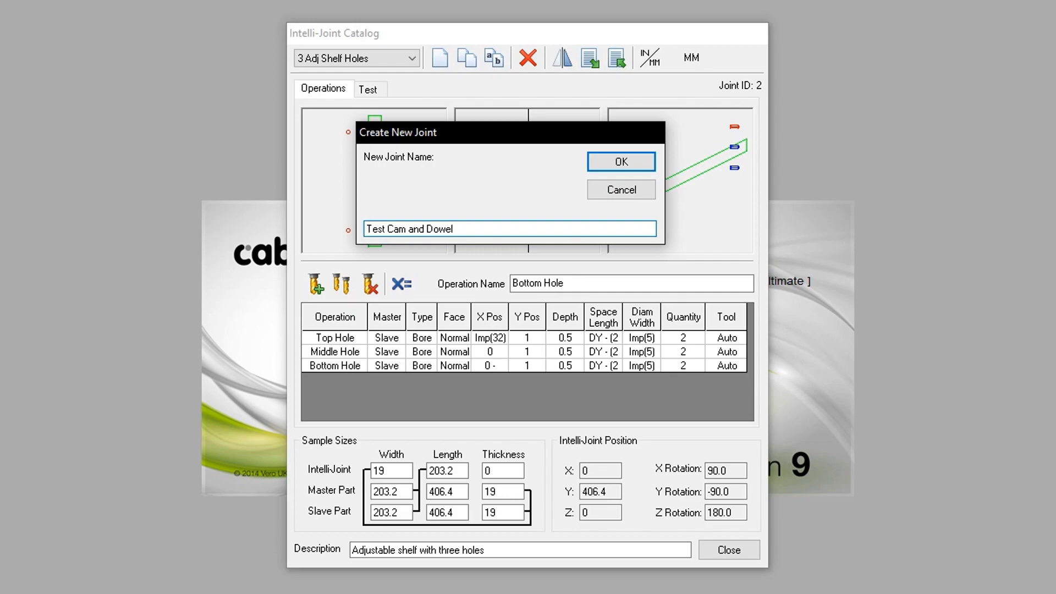
click(619, 161)
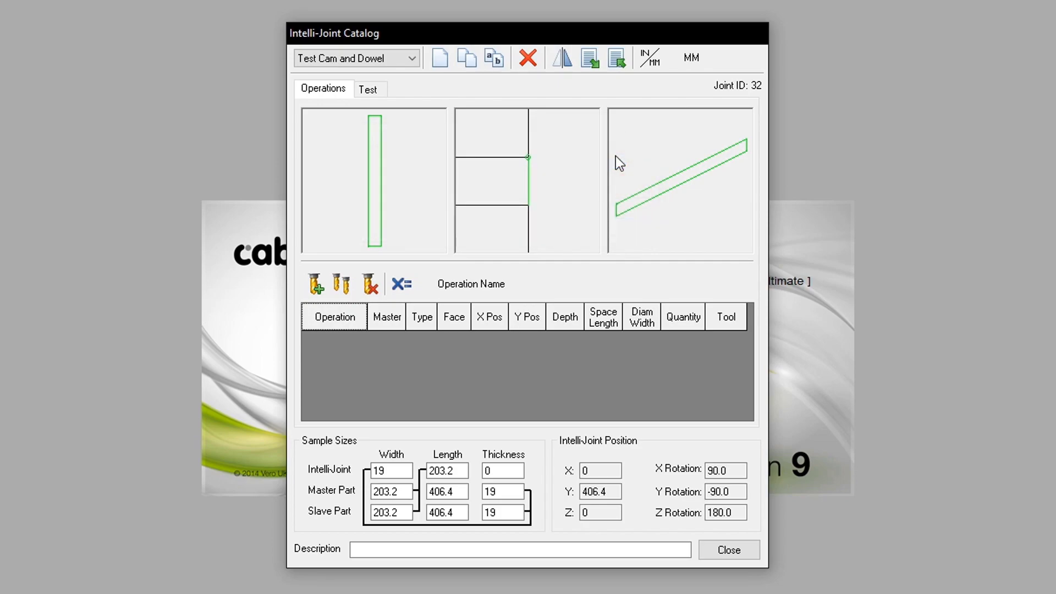
Add a bore operation named 'Cam hole' that applies to the master part.
click(315, 283)
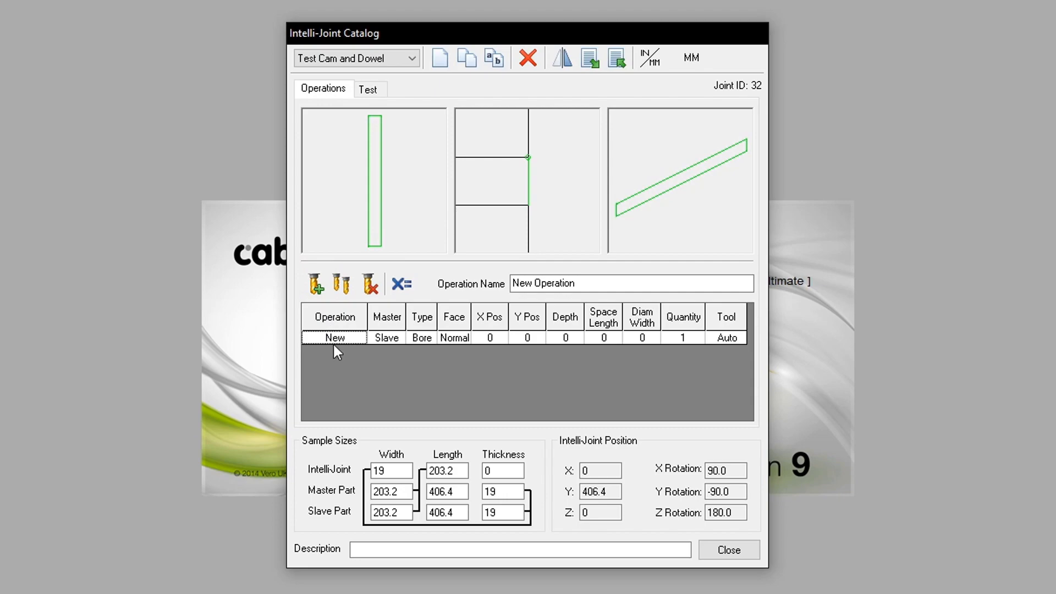
drag(632, 283, 487, 299)
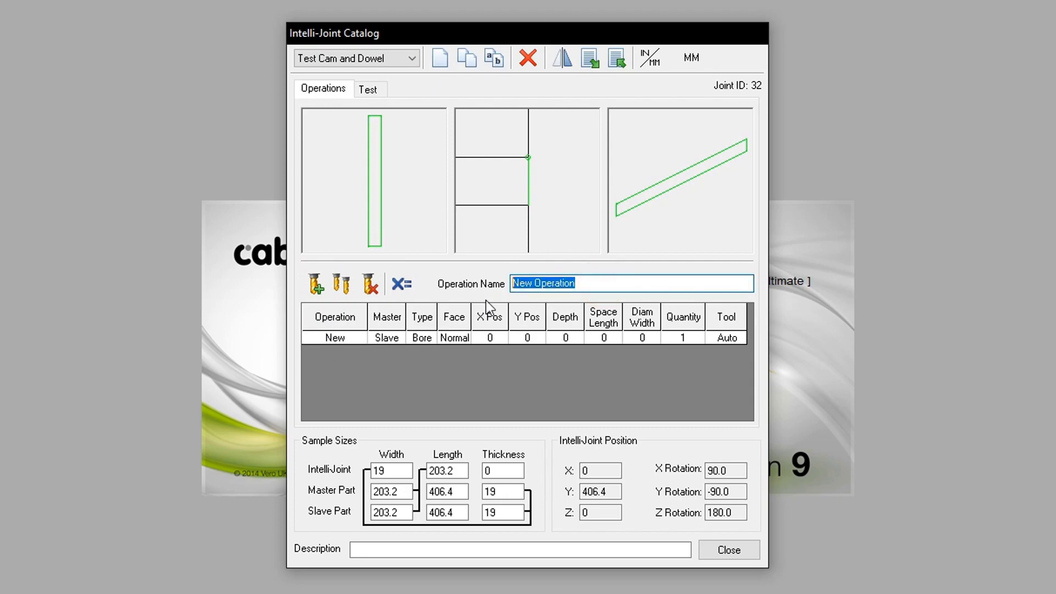
text(Cam ho)
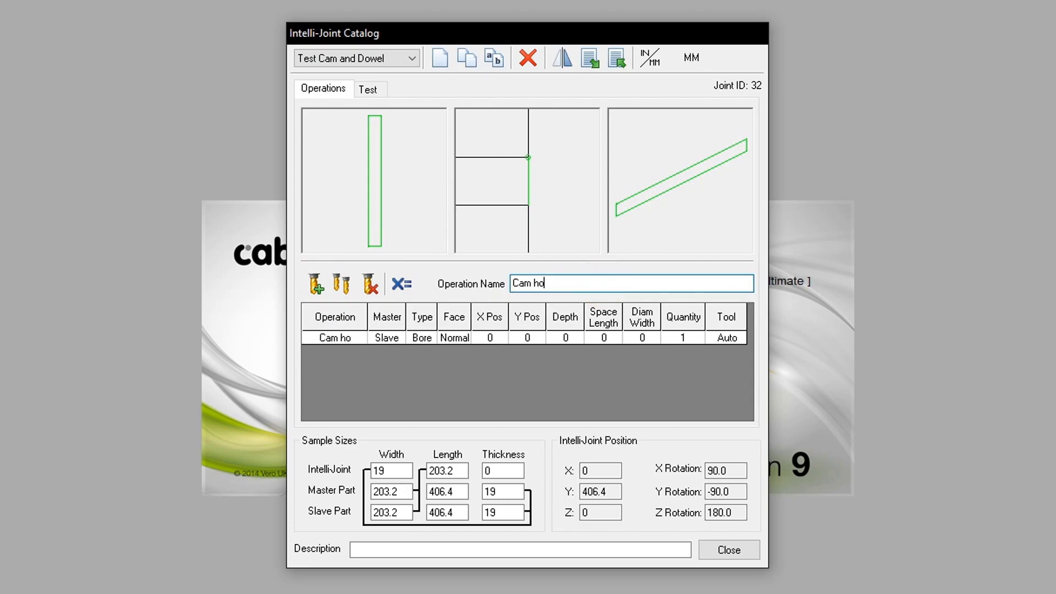
text(le)
click(382, 342)
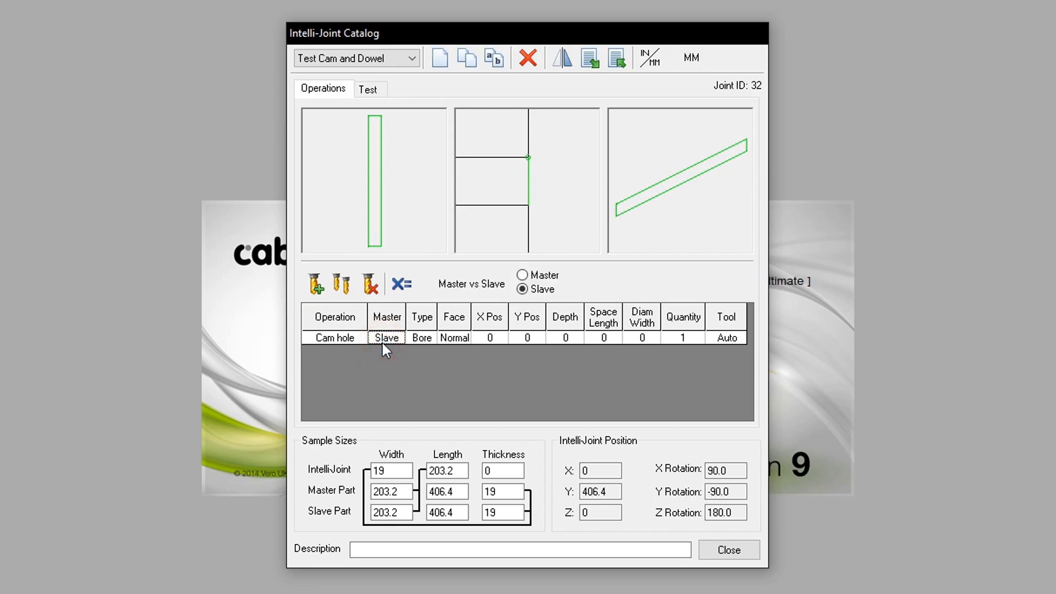
click(547, 273)
click(454, 338)
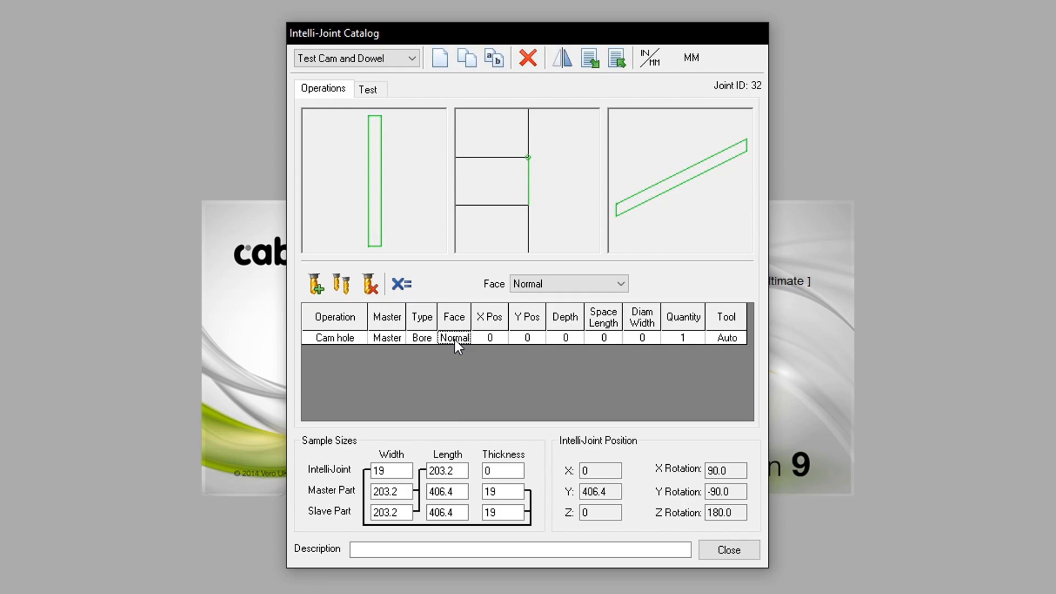
Put the cam hole on the Left face with X position formula IMP(34).
click(569, 284)
click(552, 312)
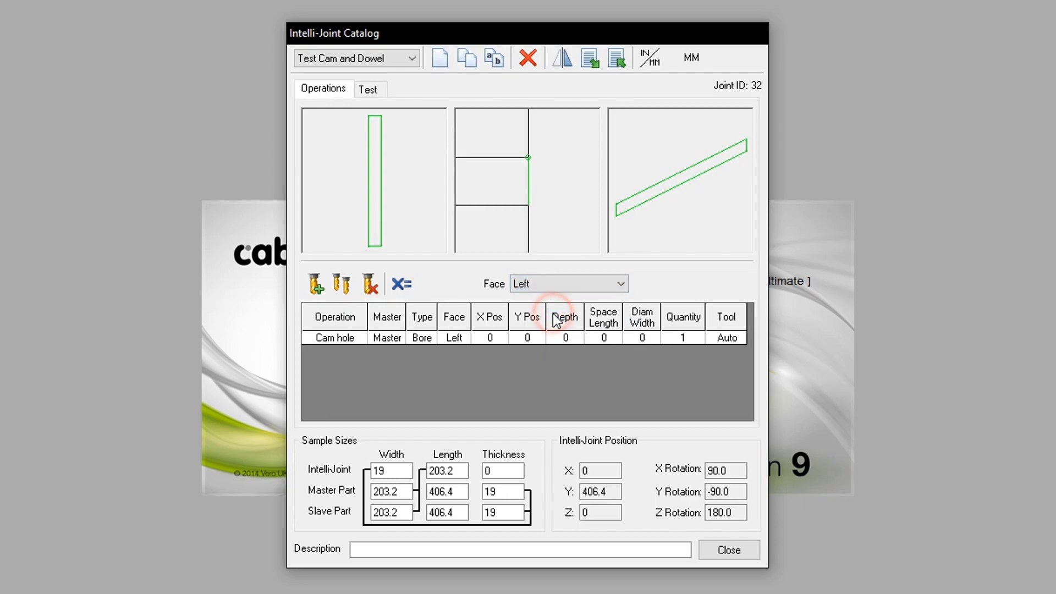
click(491, 337)
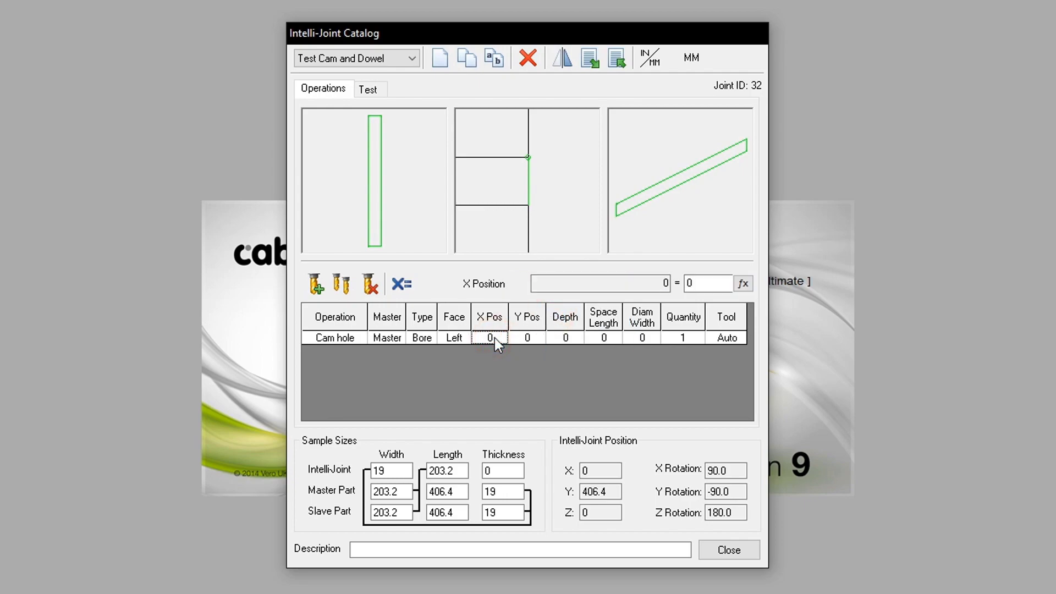
click(744, 283)
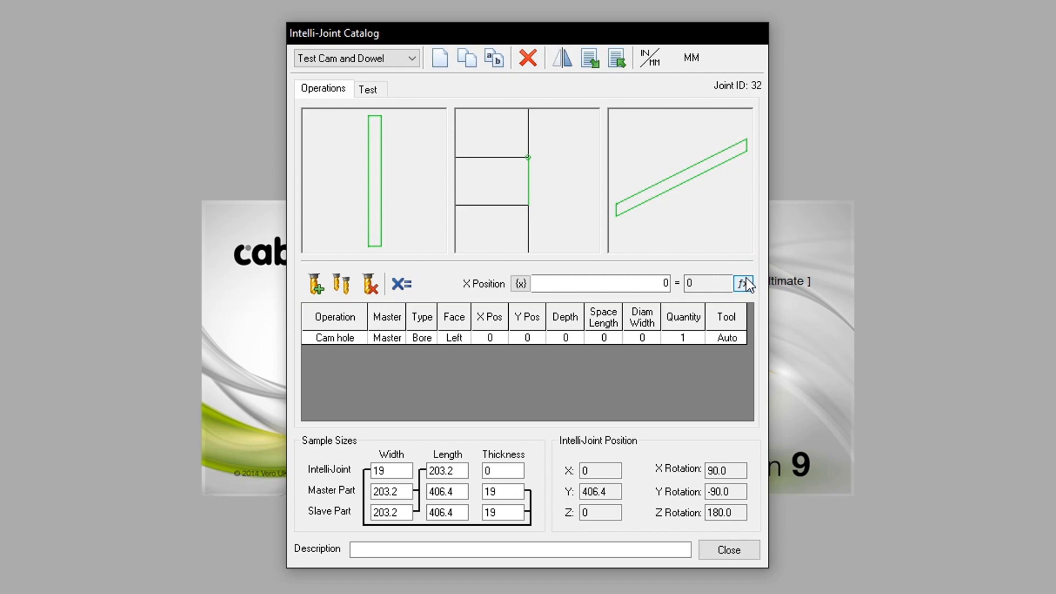
double_click(613, 283)
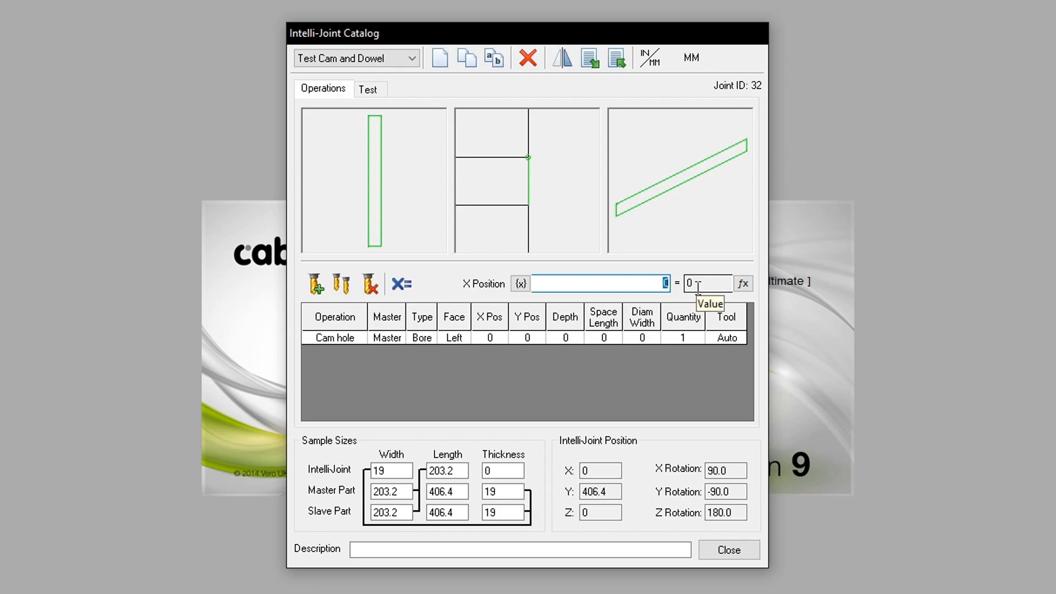
text(IMP)
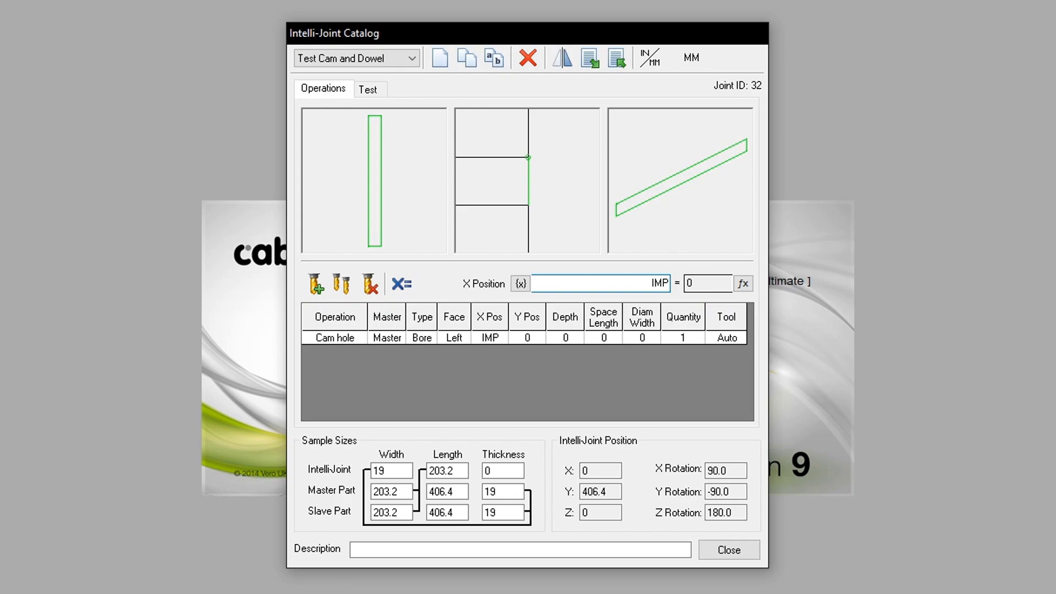
text((34))
Set the cam hole's Y position to DY/2 and depth to 12.7mm.
click(536, 338)
double_click(641, 284)
text(DY)
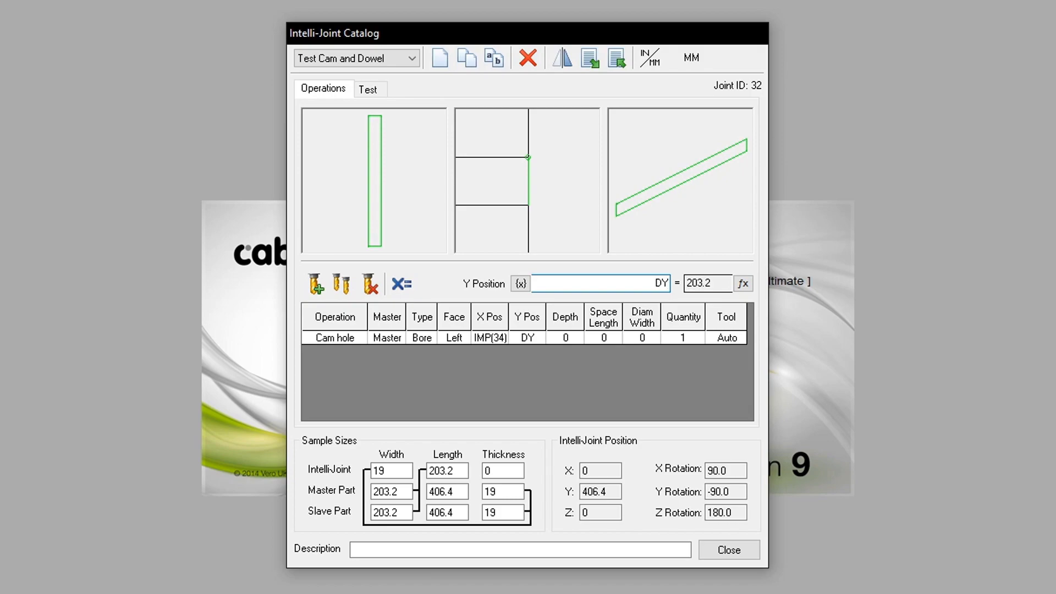
text(/2)
key(Tab)
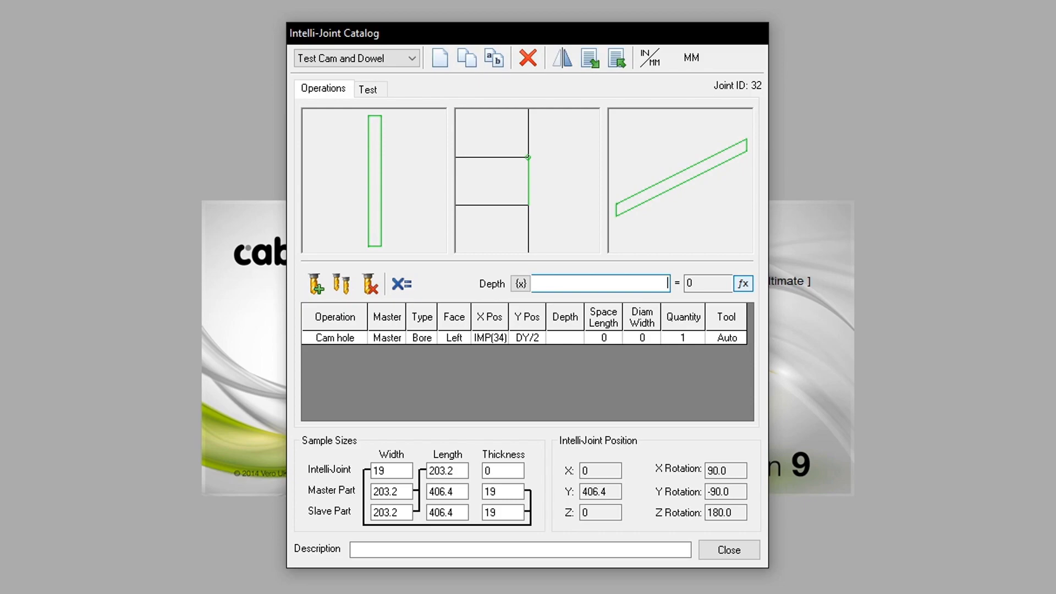
text(12.7mm)
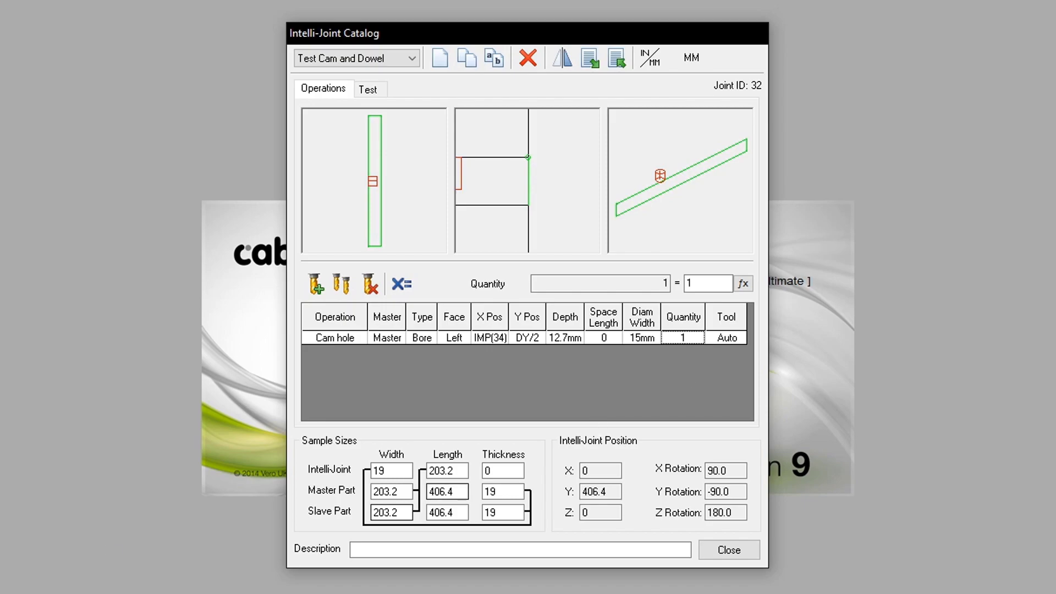
Select the Cam hole operation and add a new operation for the peg hole.
click(490, 337)
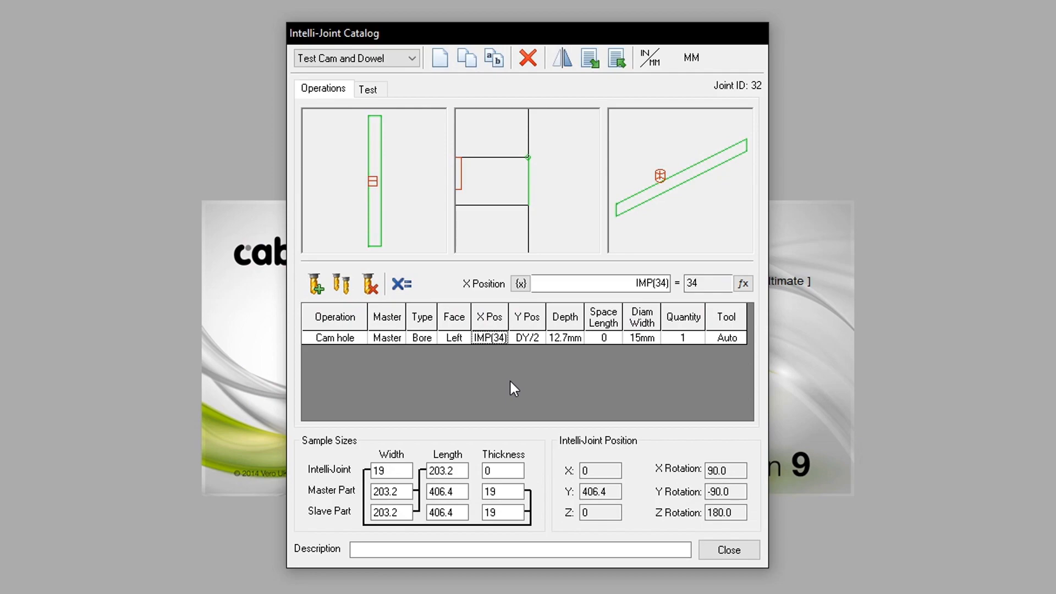
click(682, 352)
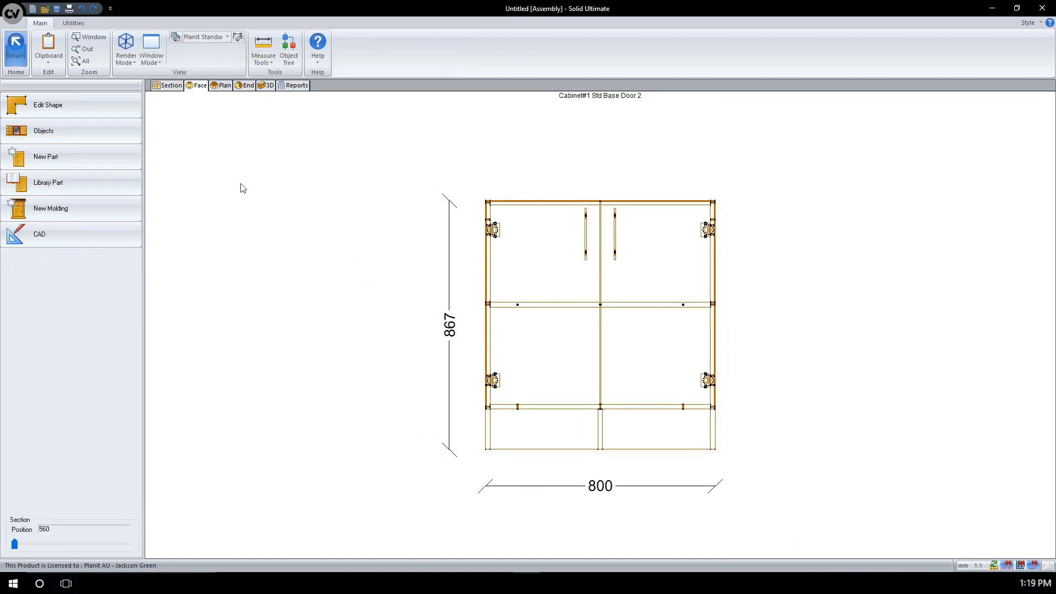
Select FS - Fixed Shelf at the cabinet's middle shelf line and bring up its actions.
click(546, 304)
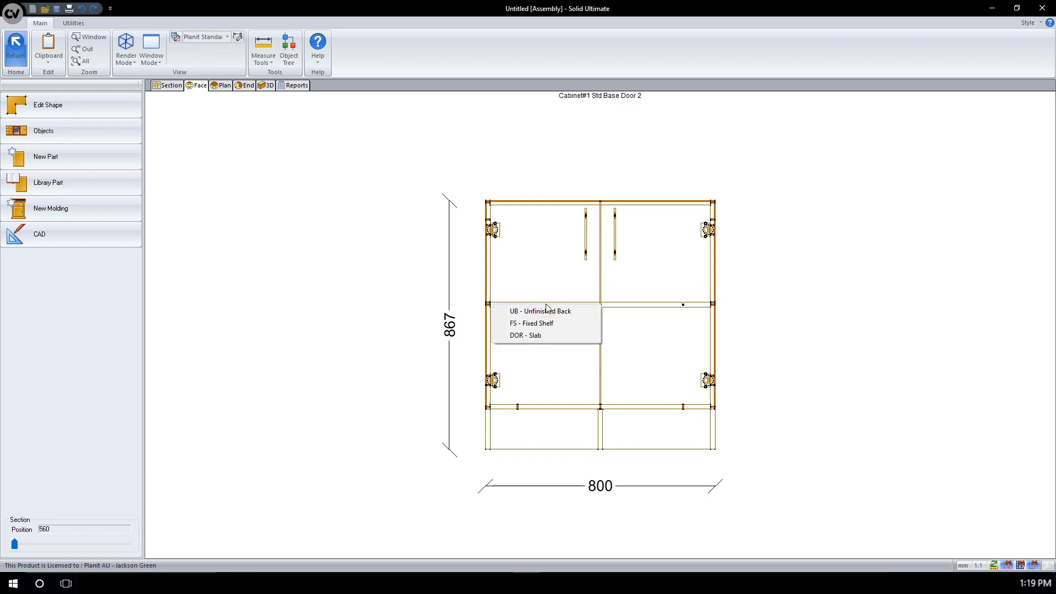
click(567, 322)
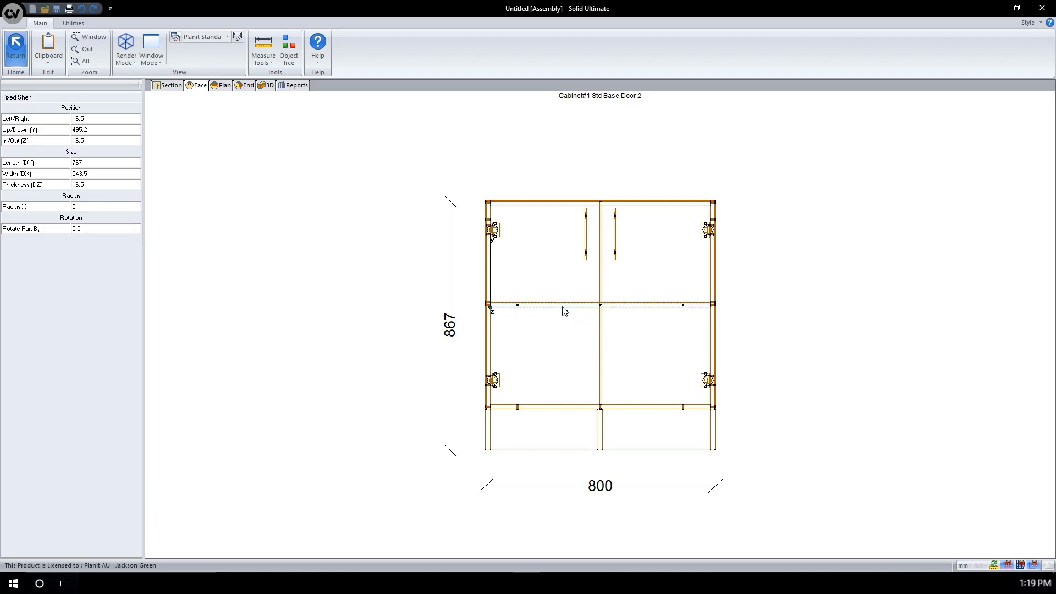
right_click(562, 306)
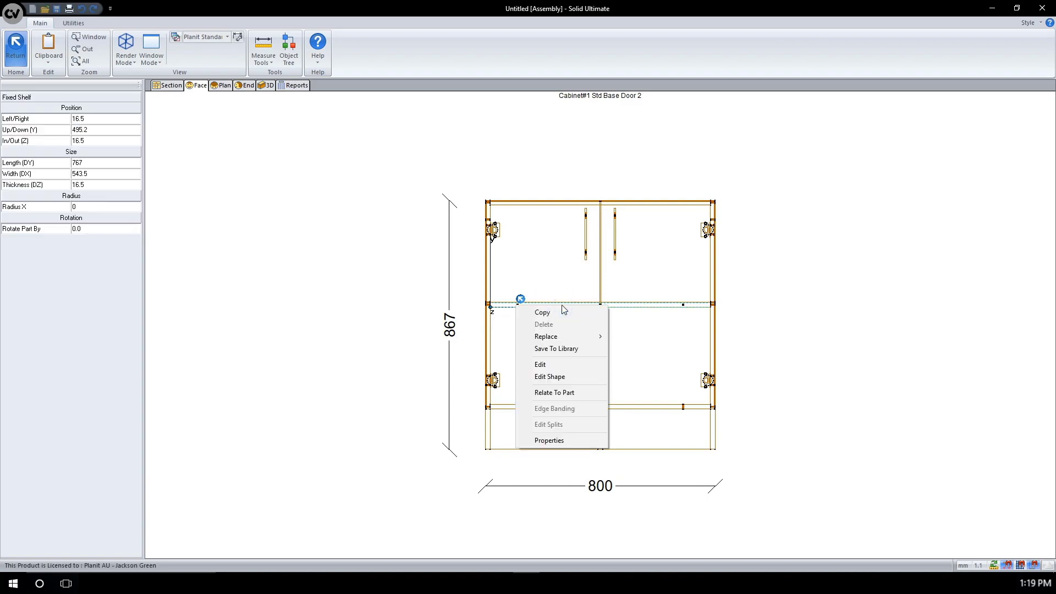
Edit the fixed shelf as a part and select its Hole Operation row.
click(561, 365)
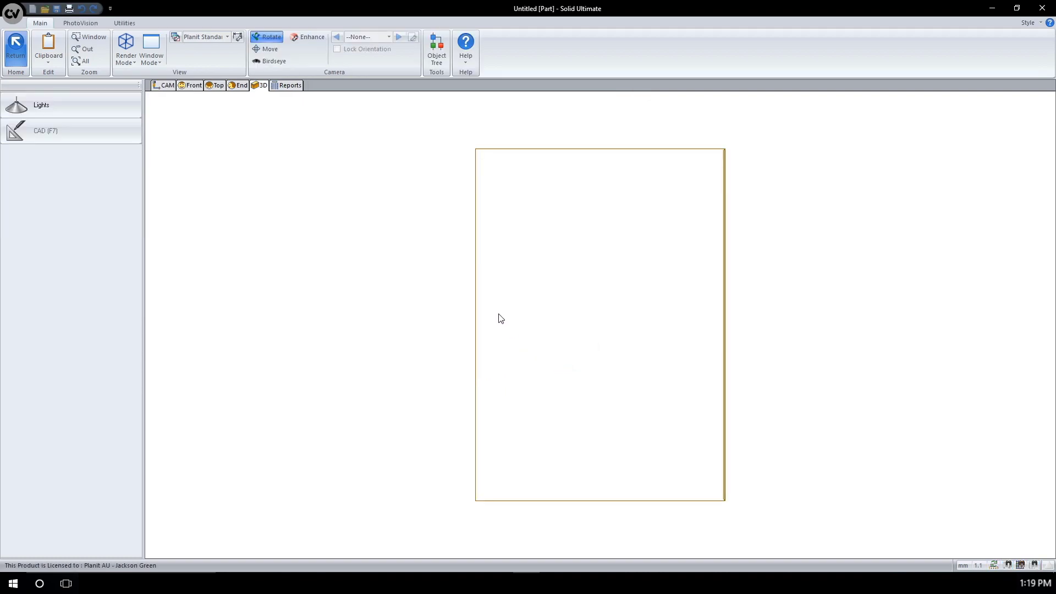
click(290, 86)
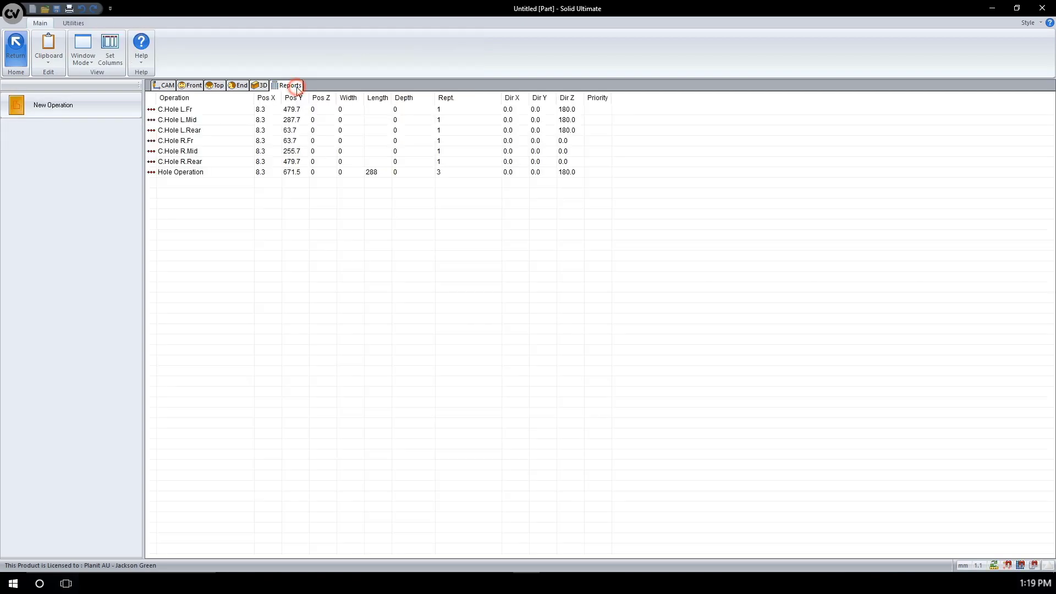
click(310, 189)
Begin a new operation on the Top work plane as an Intelli-Joint using the Test Cam and Dowel joint.
click(54, 103)
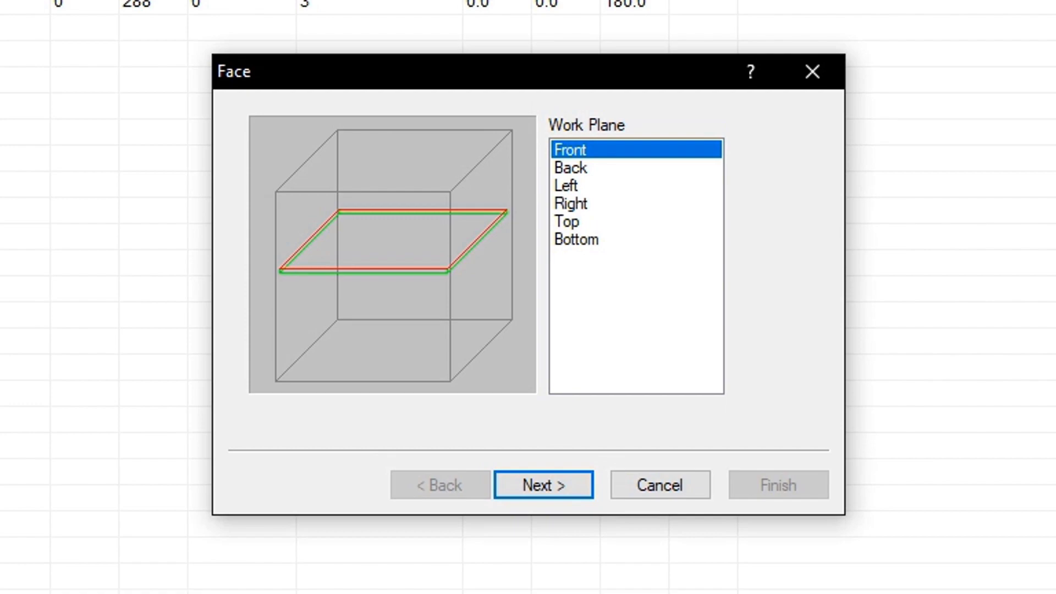
click(597, 223)
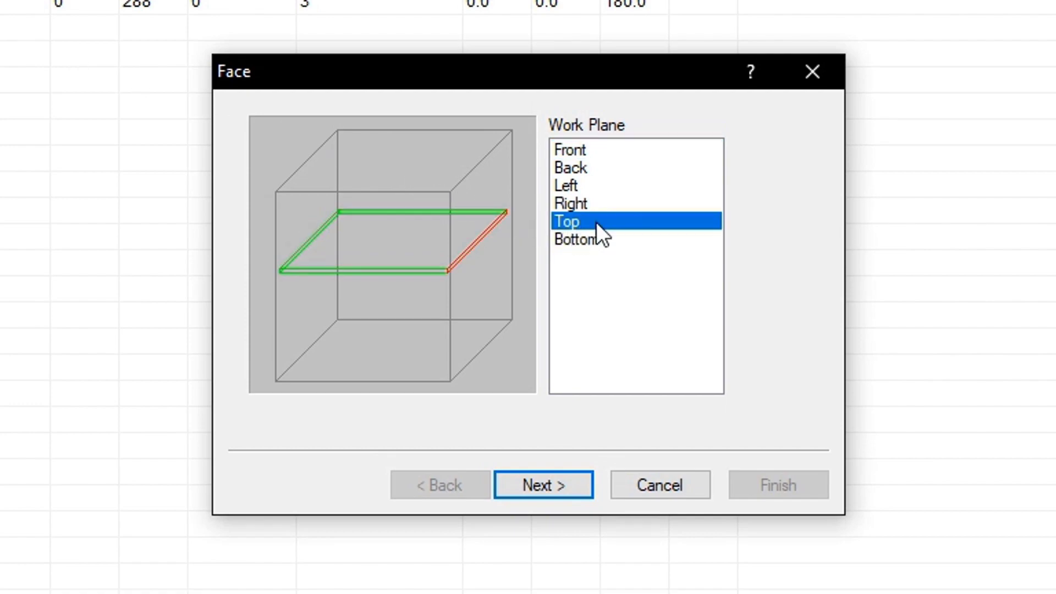
click(526, 486)
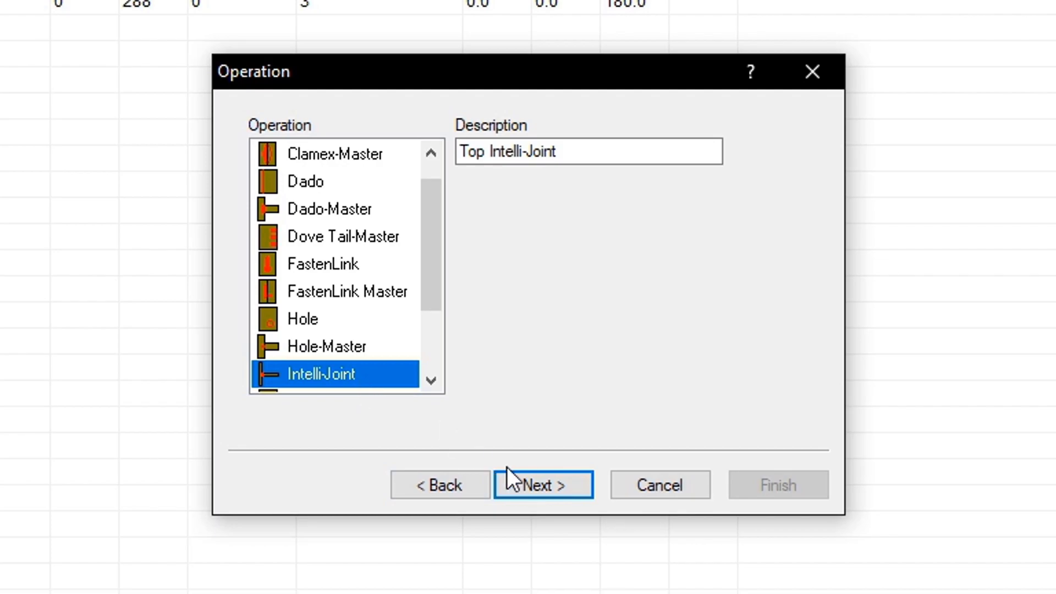
click(517, 478)
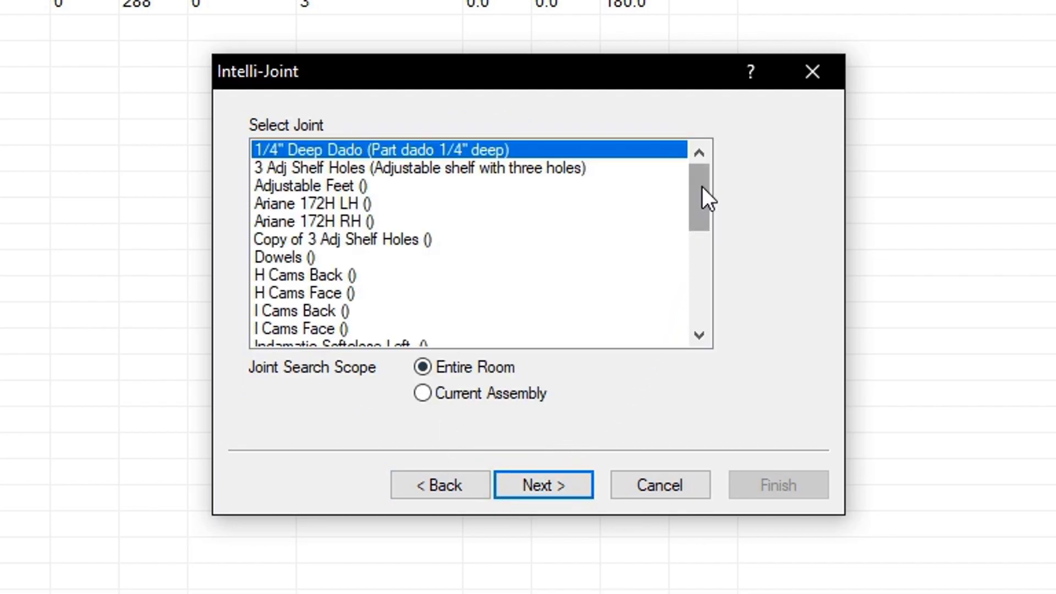
drag(702, 186, 695, 298)
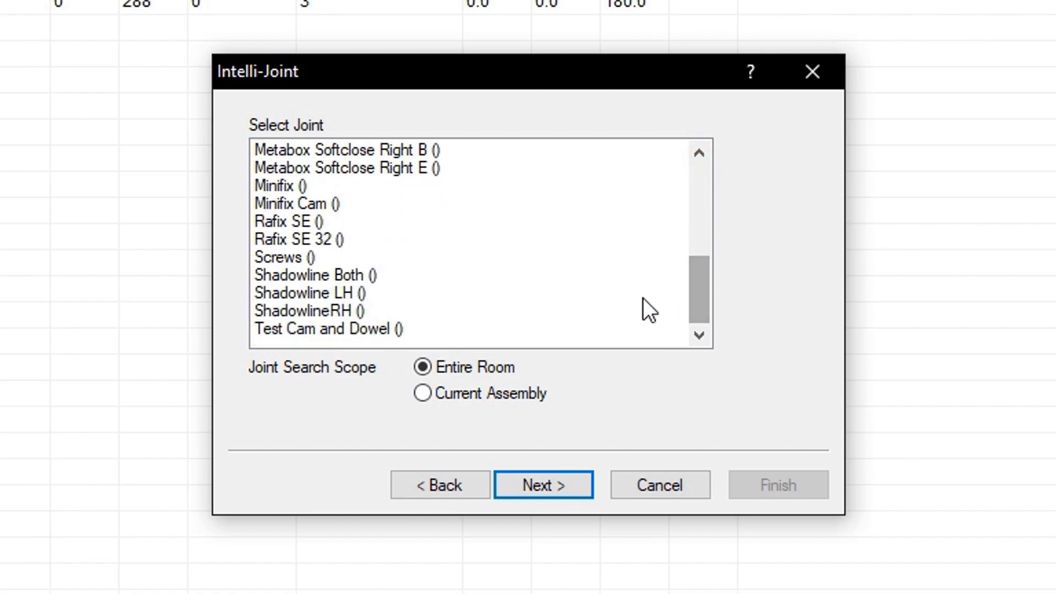
click(361, 329)
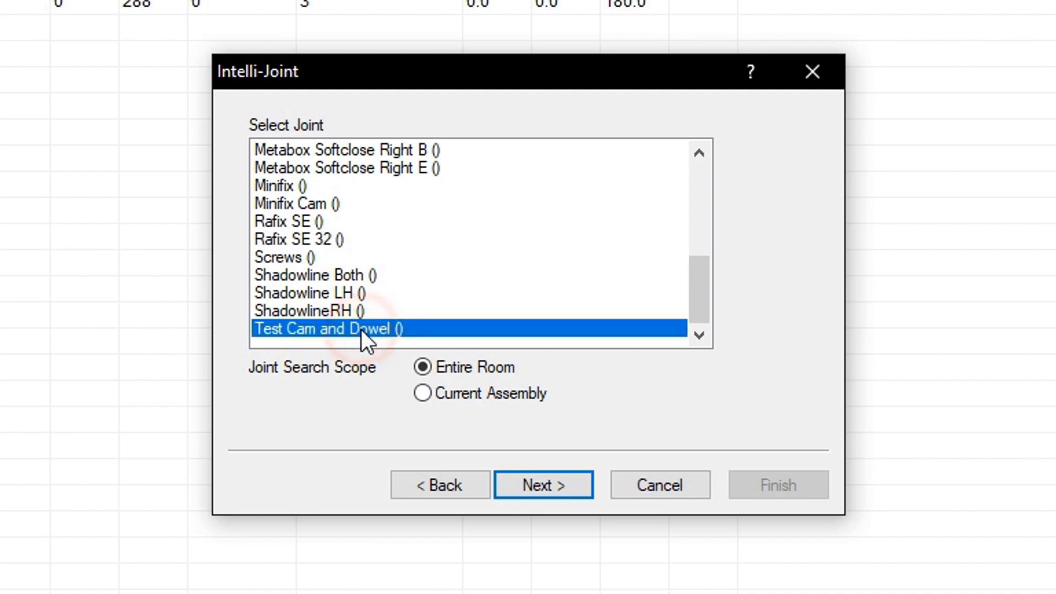
Accept default joint dimensions (Part Thickness + 0, Part Width + 0) and reach Orientation, rotated 180.
click(543, 487)
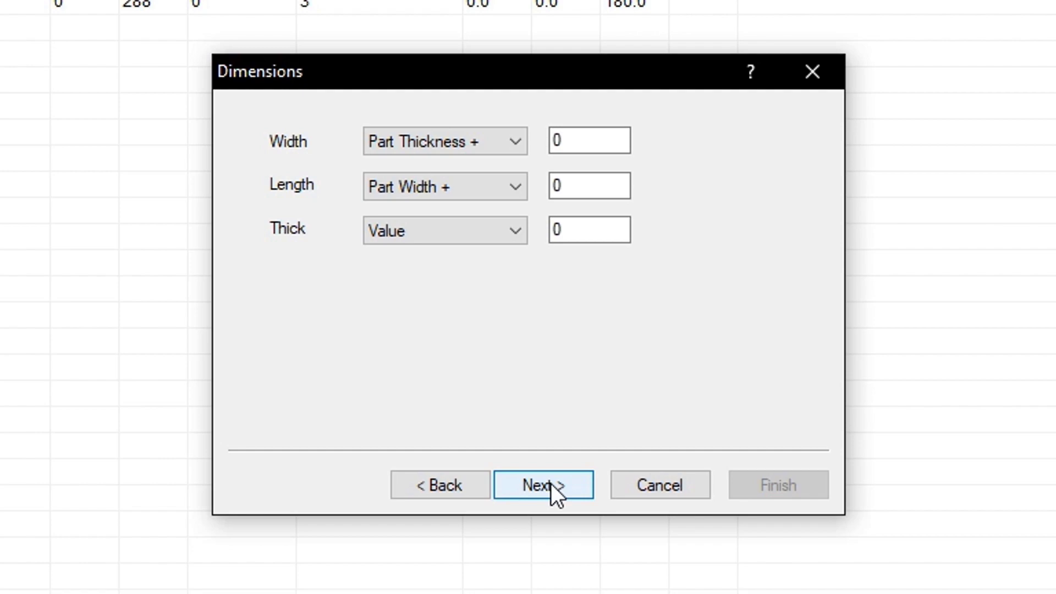
click(551, 484)
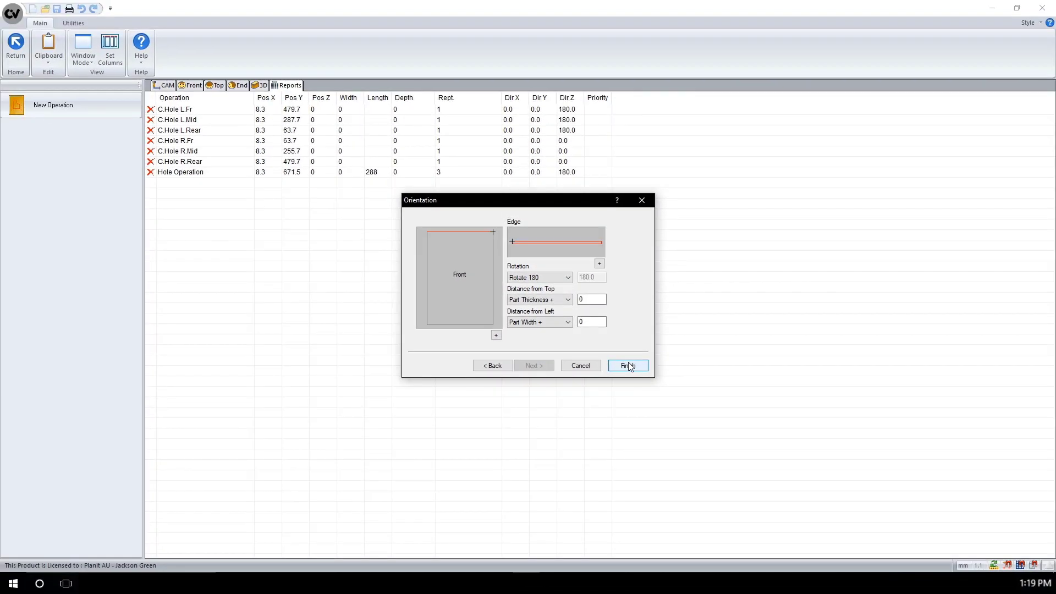
Finish the Top Intelli-Joint operation rotated 180 and return to the base cabinet assembly view.
click(628, 365)
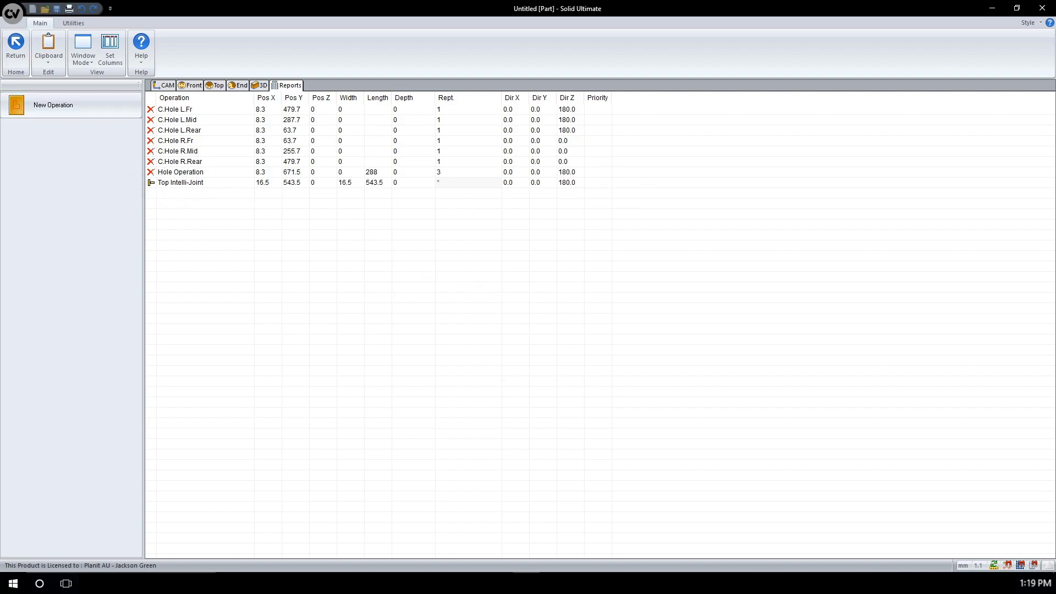
click(20, 54)
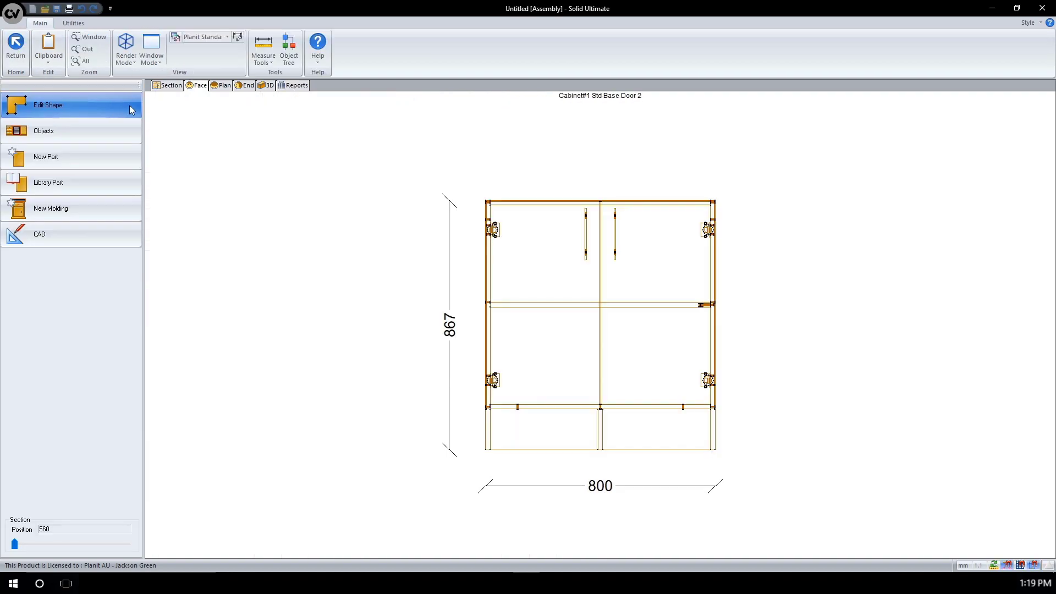
Show the cabinet in 3D and zoom toward the cam-and-dowel fitting at the fixed shelf end.
click(265, 86)
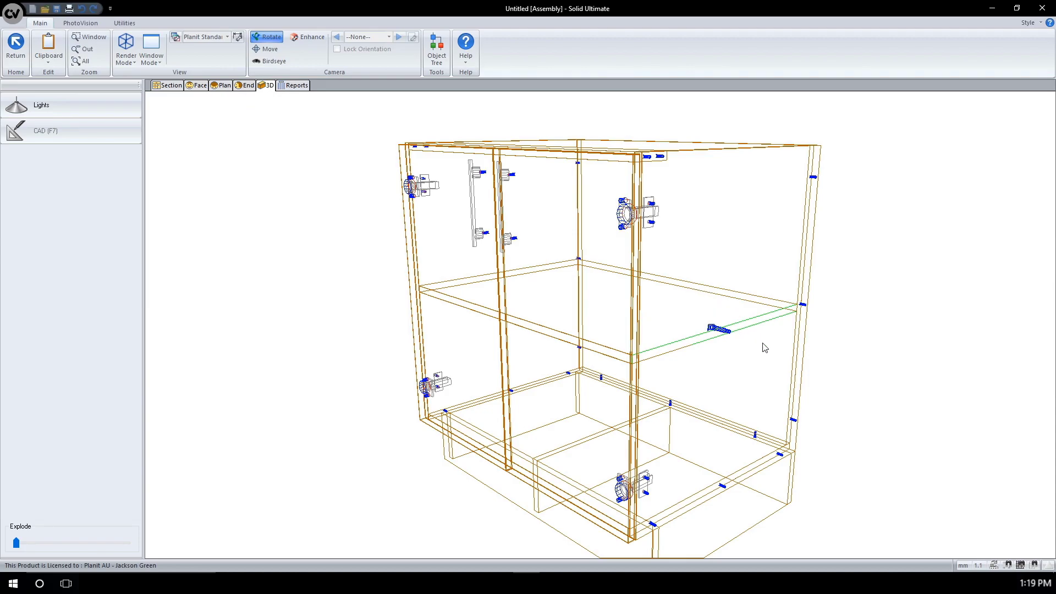
scroll(764, 347, up, 5)
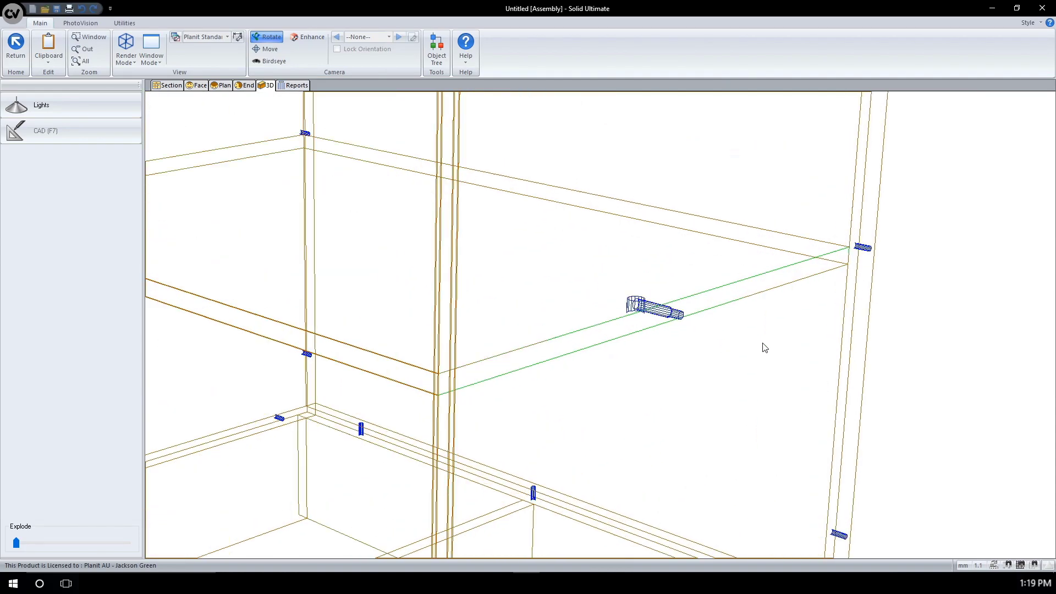